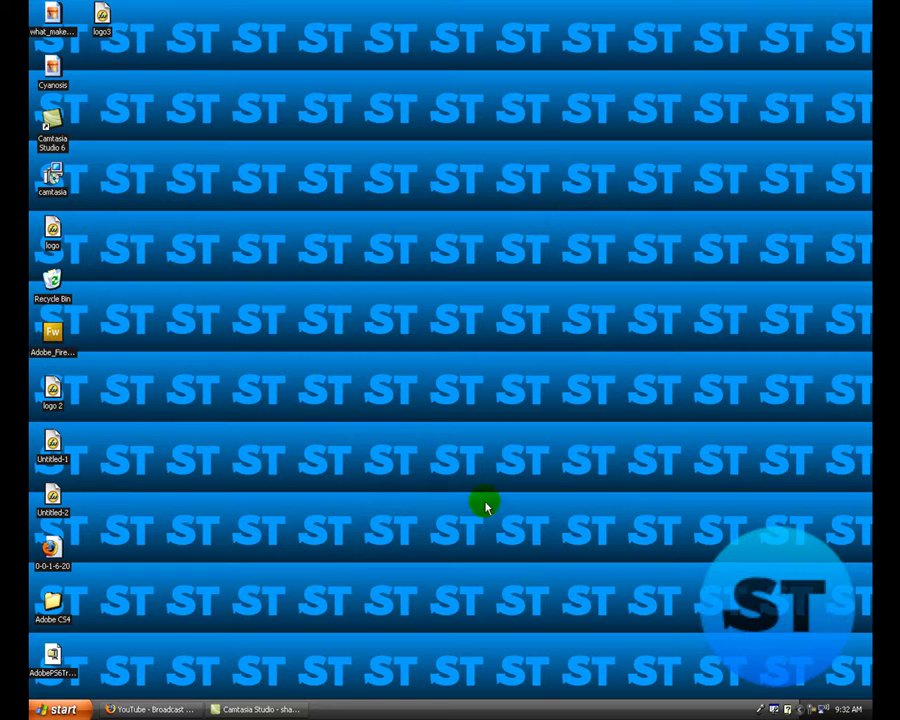
Step: Launch Fireworks CS3 from the desktop and allow it past the security warning
{"action": "double_click", "coordinate": [52, 334]}
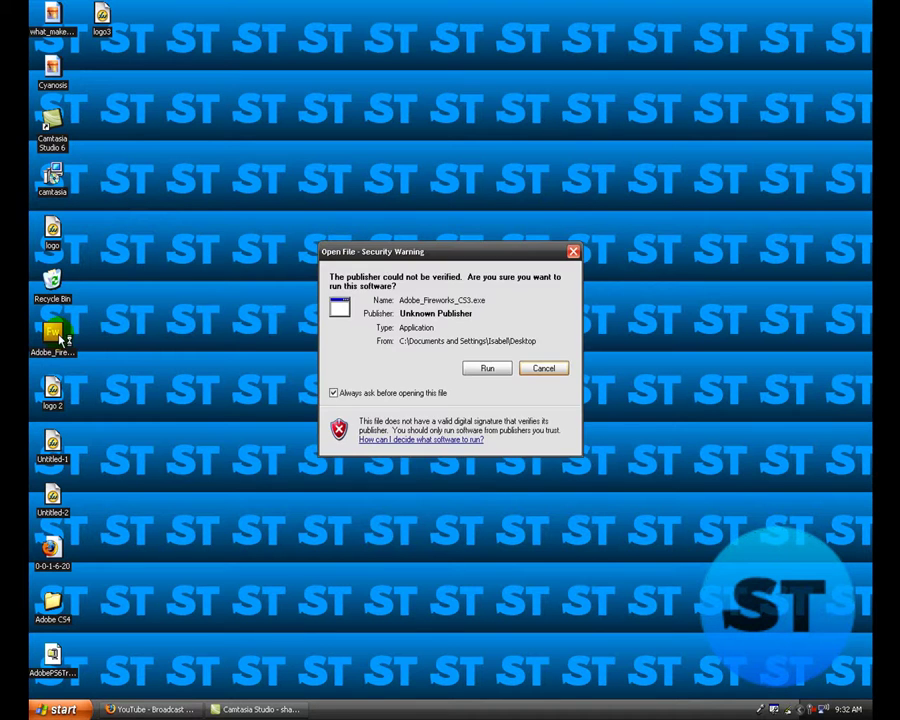
{"action": "left_click", "coordinate": [486, 370]}
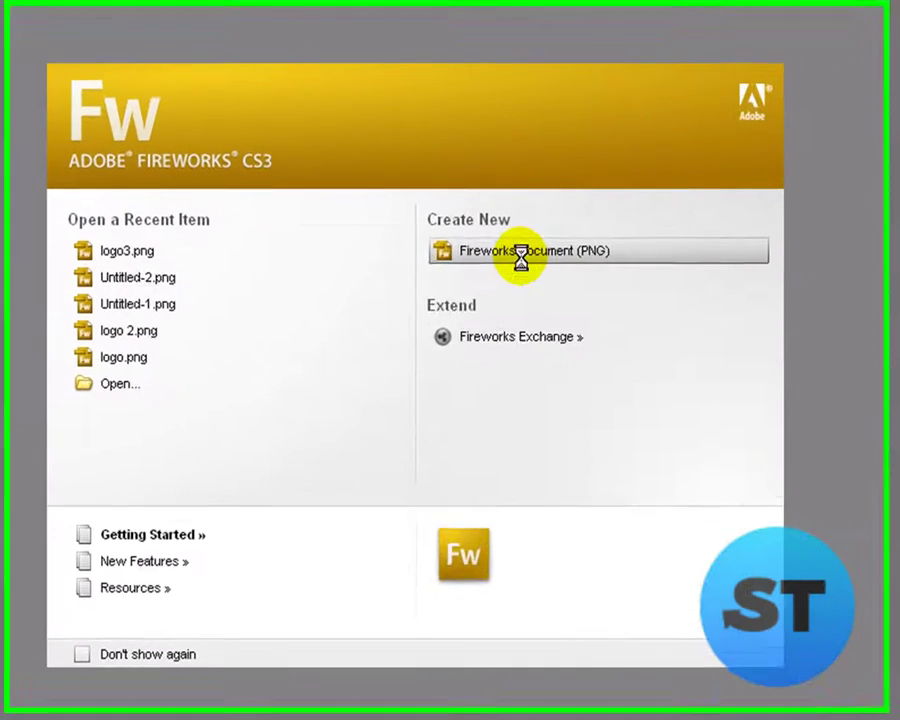
Step: Create a Fireworks PNG document 900 × 587 pixels at 72 pixels/inch with a transparent canvas
{"action": "left_click", "coordinate": [455, 256]}
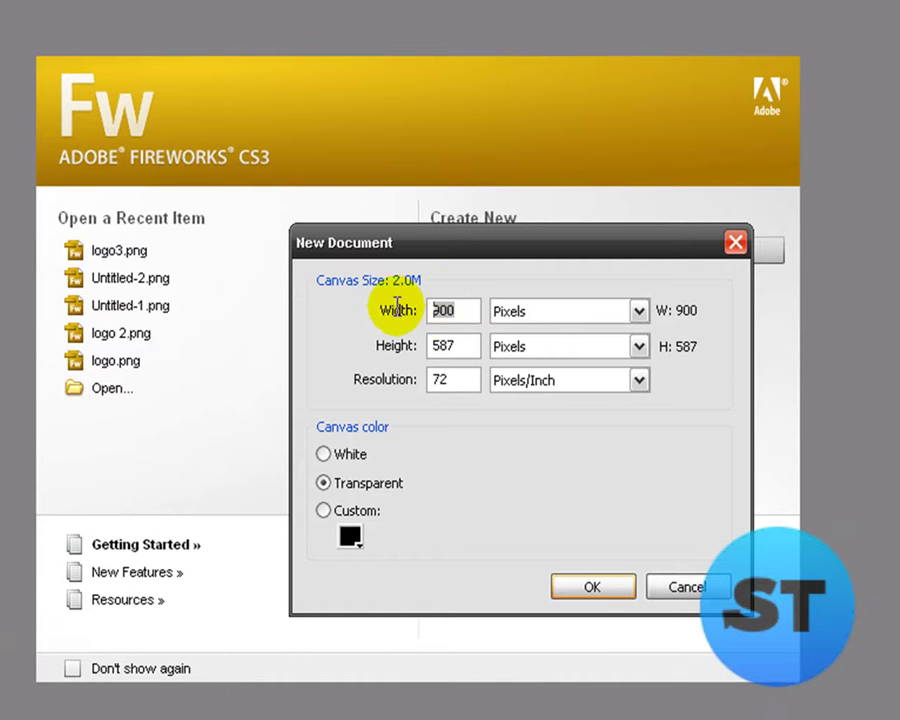
{"action": "key", "text": "Tab"}
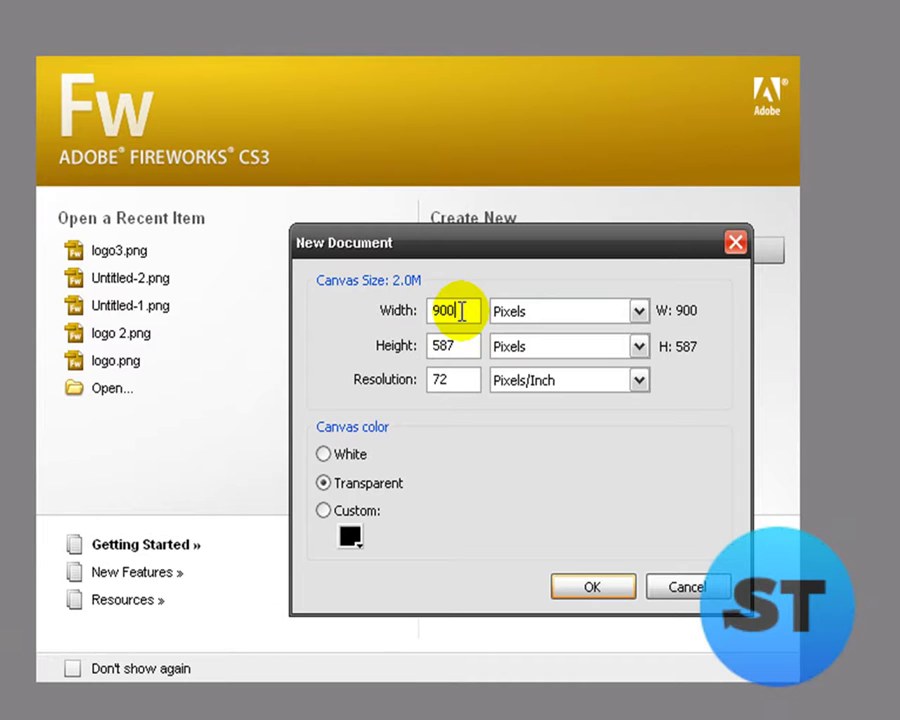
{"action": "left_click_drag", "start_coordinate": [467, 309], "coordinate": [394, 302]}
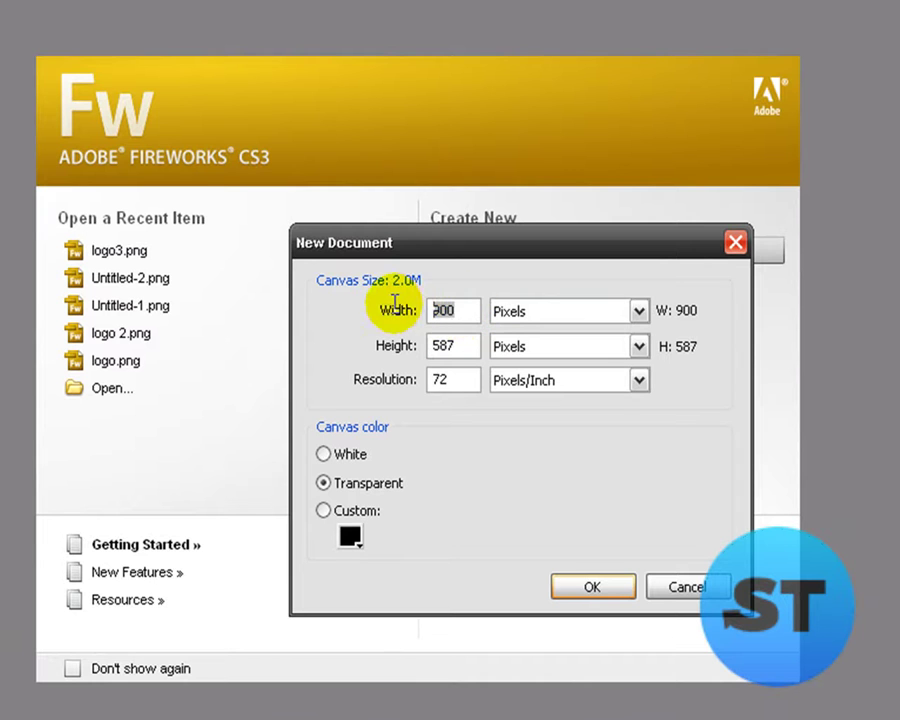
{"action": "left_click", "coordinate": [464, 306]}
{"action": "left_click_drag", "start_coordinate": [468, 342], "coordinate": [413, 344]}
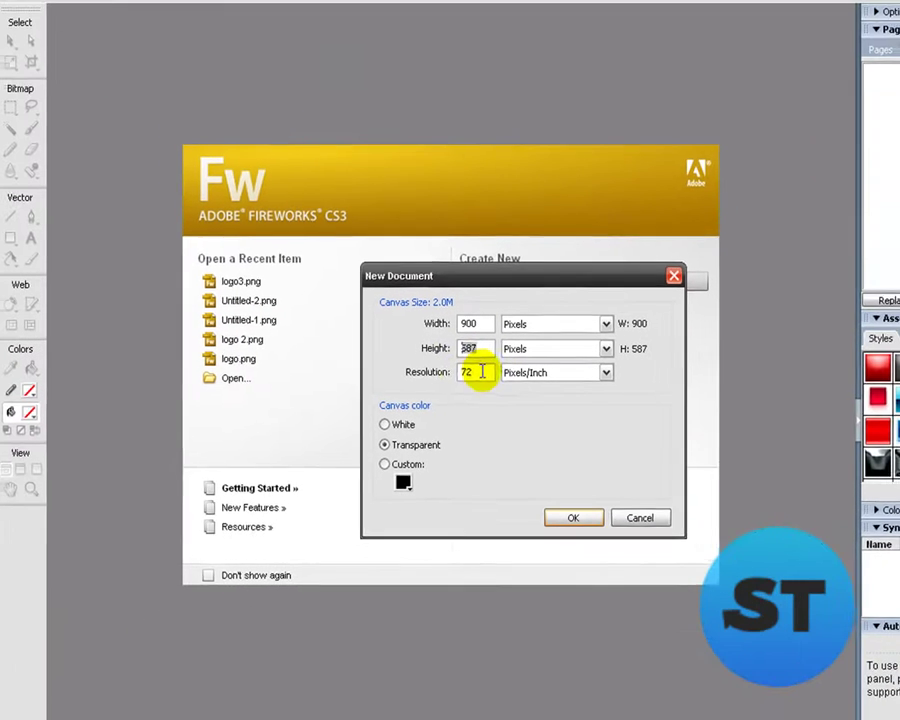
{"action": "left_click_drag", "start_coordinate": [482, 372], "coordinate": [446, 376]}
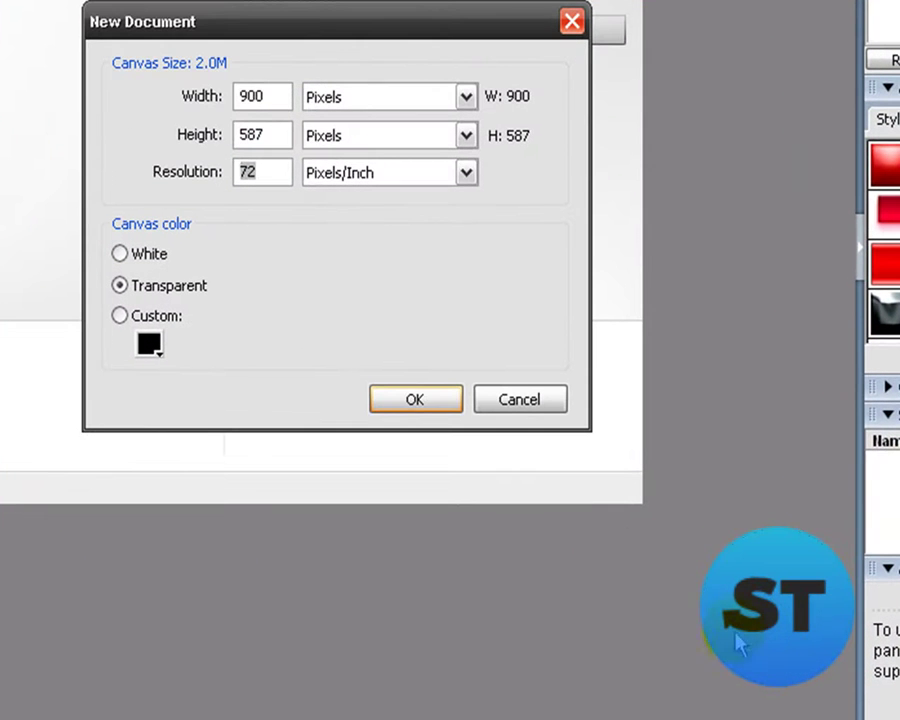
{"action": "left_click", "coordinate": [417, 404]}
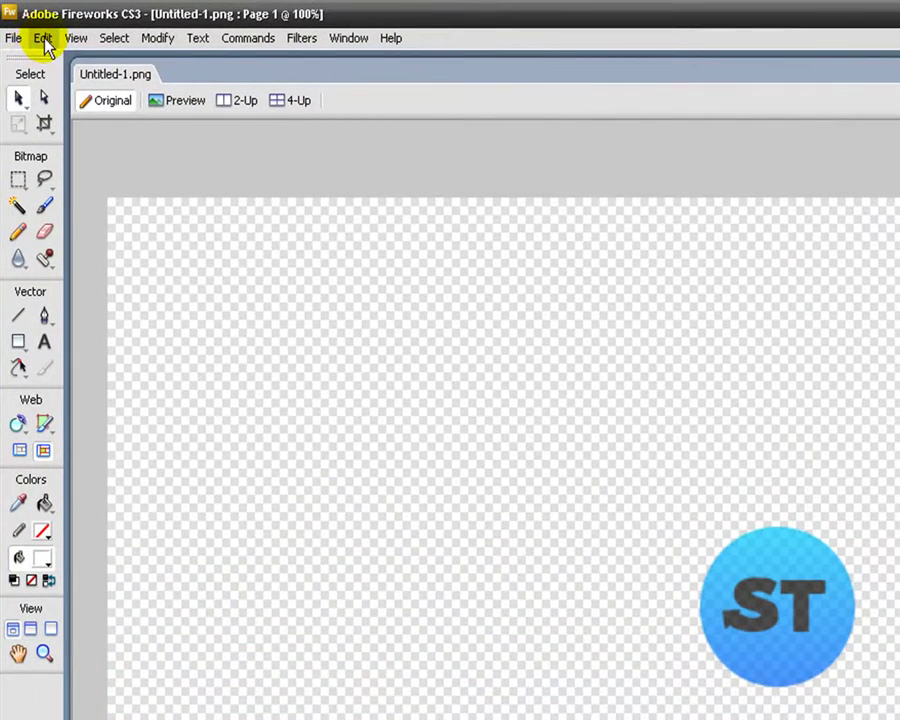
Step: Paste the copied aurora photo into Untitled-1.png using Edit > Paste
{"action": "left_click", "coordinate": [43, 40]}
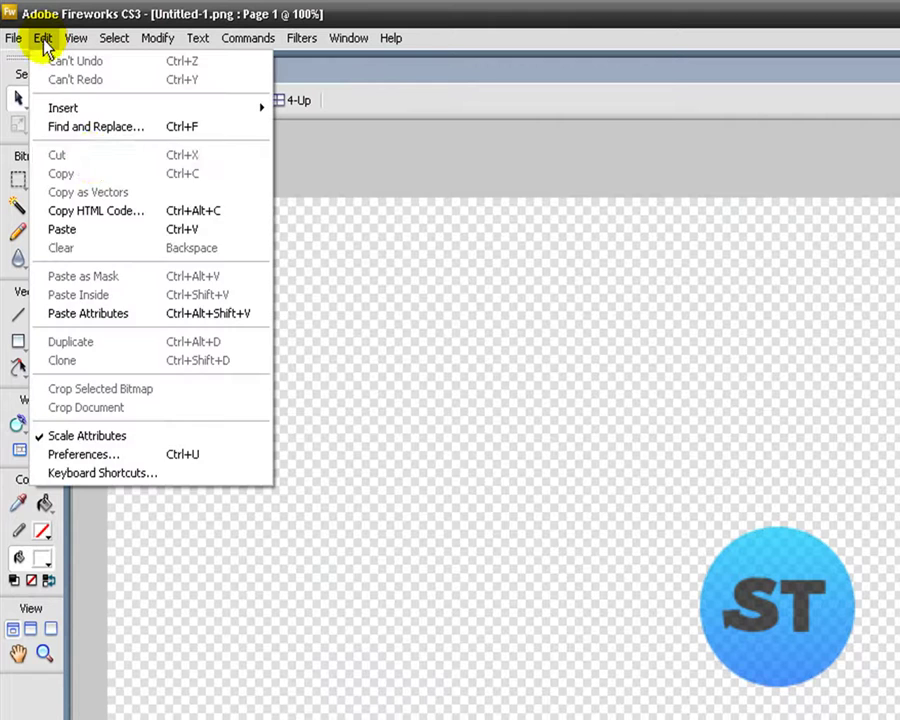
{"action": "left_click", "coordinate": [95, 230]}
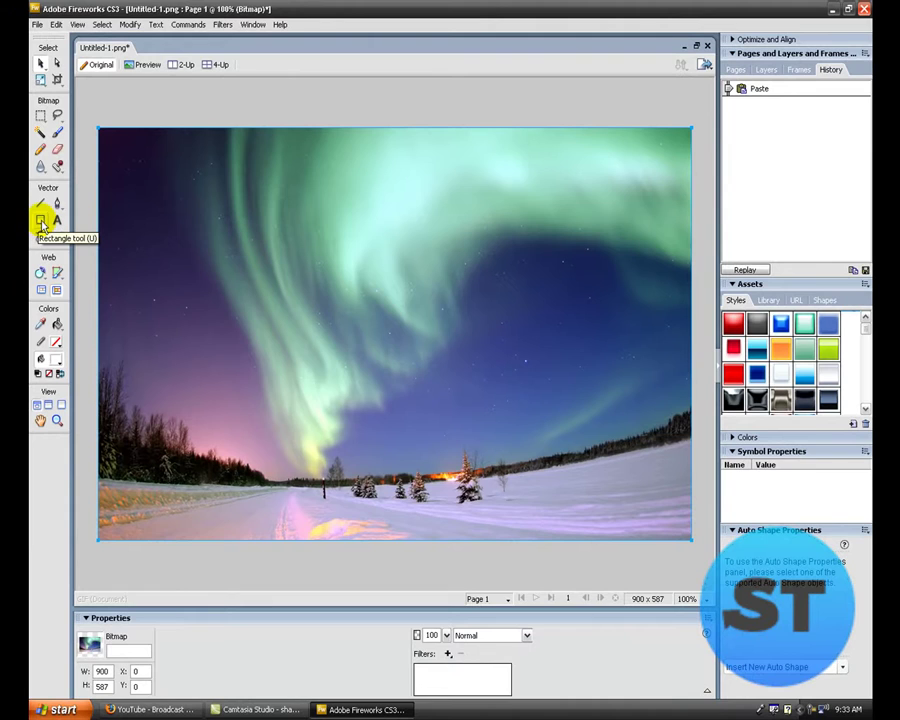
Step: Draw a rectangle with the Rectangle tool across the photo's left half
{"action": "left_click", "coordinate": [42, 222]}
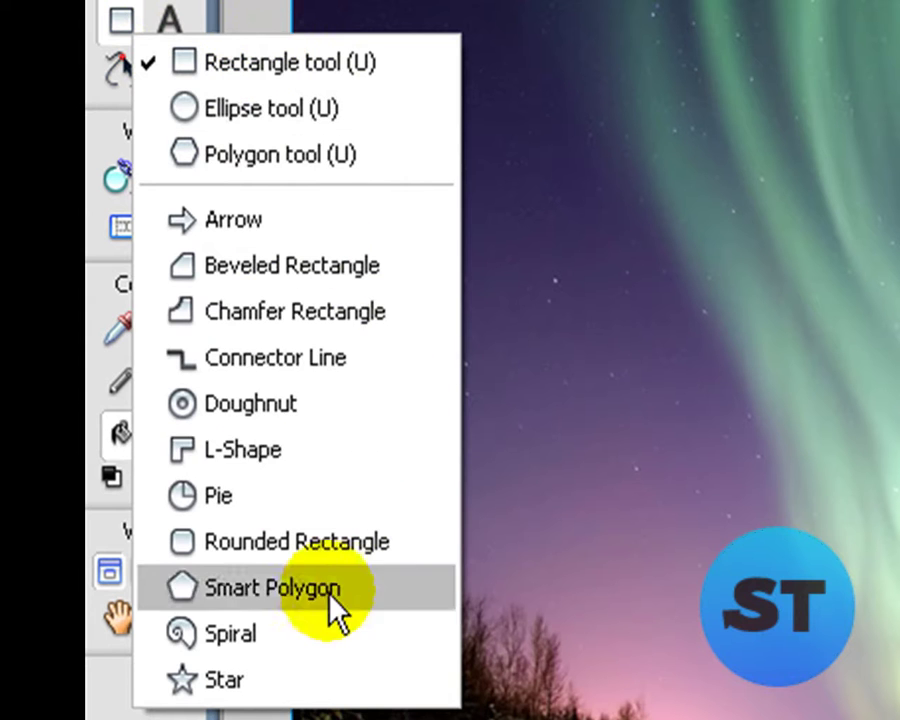
{"action": "left_click", "coordinate": [299, 70]}
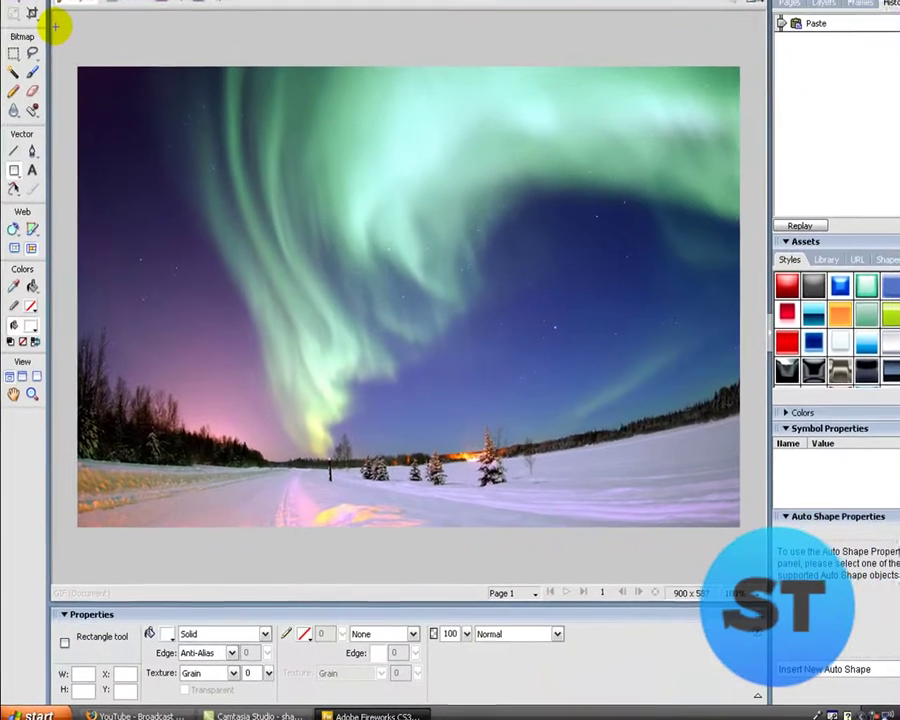
{"action": "left_click_drag", "start_coordinate": [79, 93], "coordinate": [410, 551]}
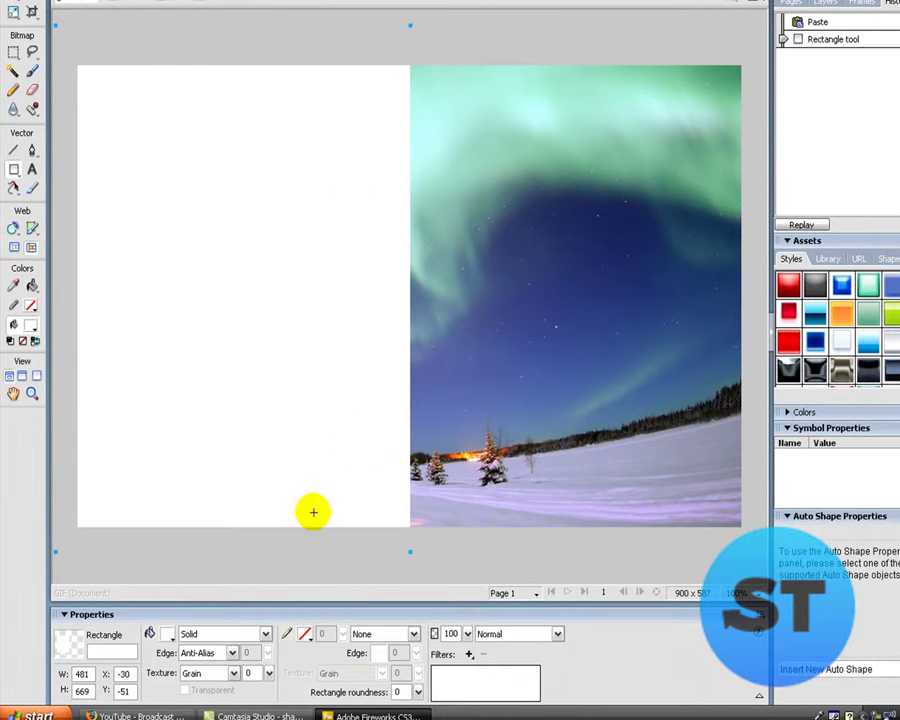
Step: Give the rectangle a white fill and a Feather edge of 100
{"action": "left_click", "coordinate": [170, 638]}
{"action": "left_click", "coordinate": [178, 563]}
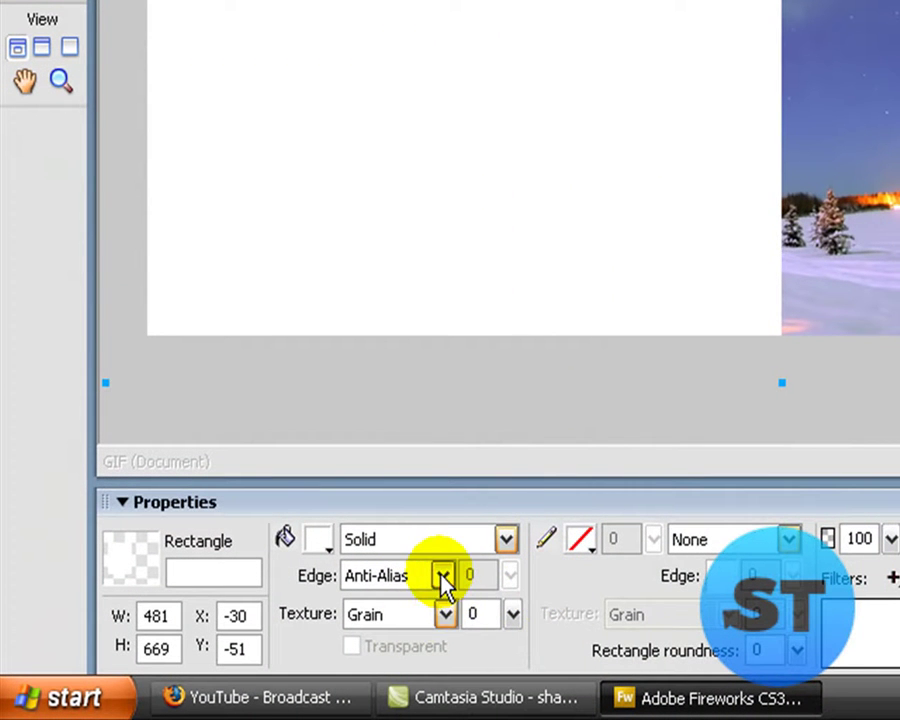
{"action": "left_click", "coordinate": [443, 578]}
{"action": "left_click", "coordinate": [430, 641]}
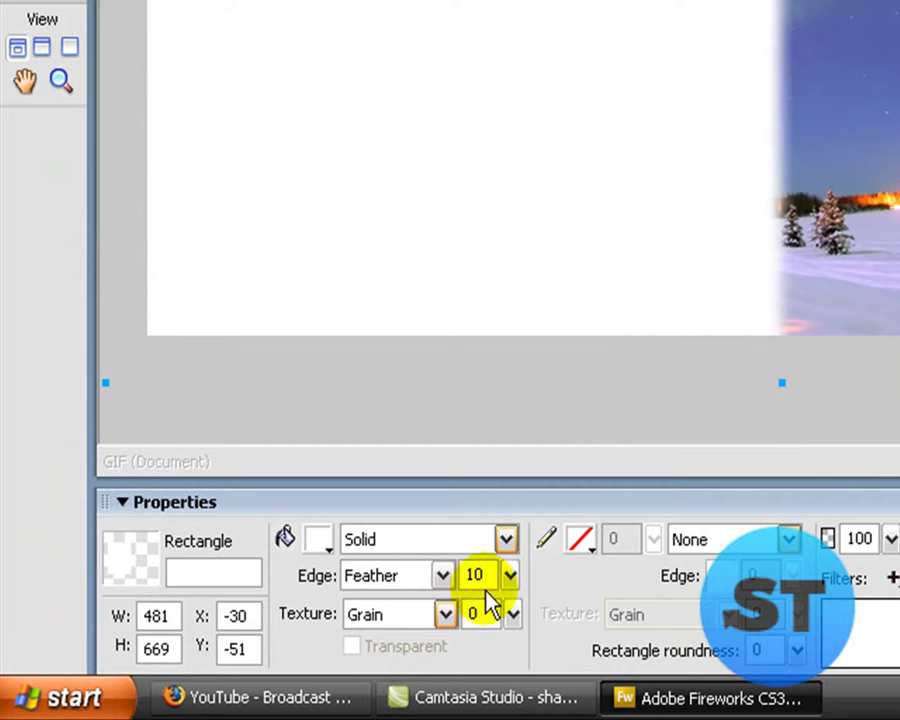
{"action": "left_click", "coordinate": [510, 576]}
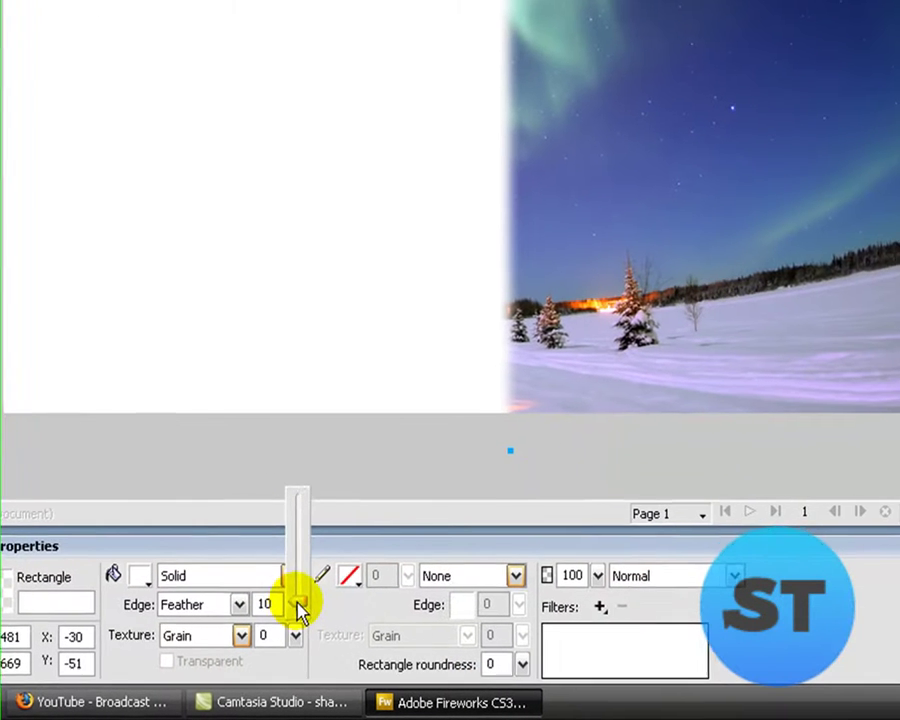
{"action": "left_click_drag", "start_coordinate": [300, 608], "coordinate": [290, 500]}
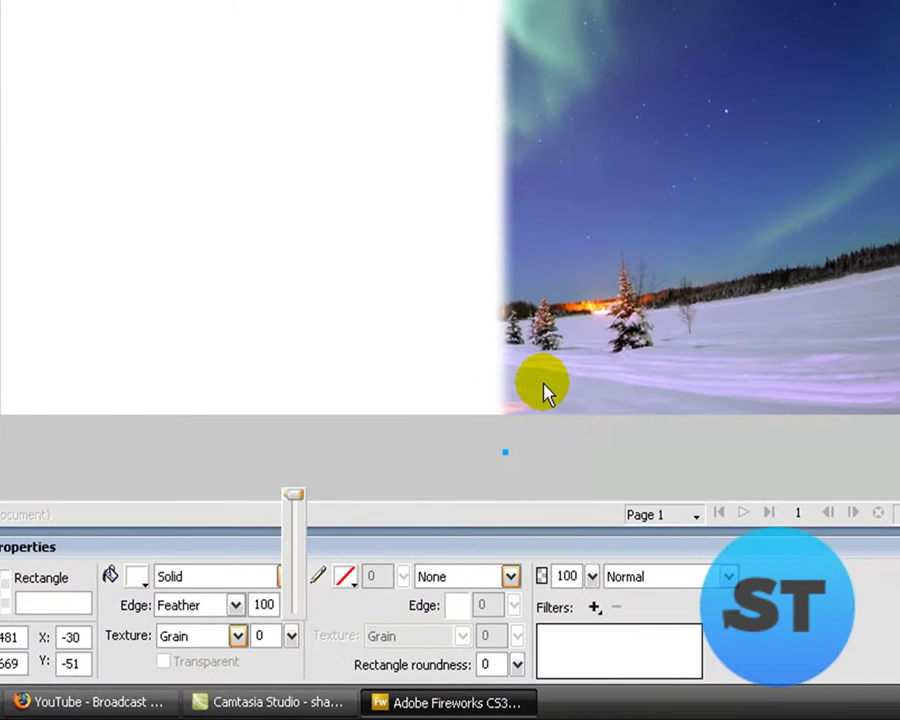
{"action": "left_click", "coordinate": [832, 659]}
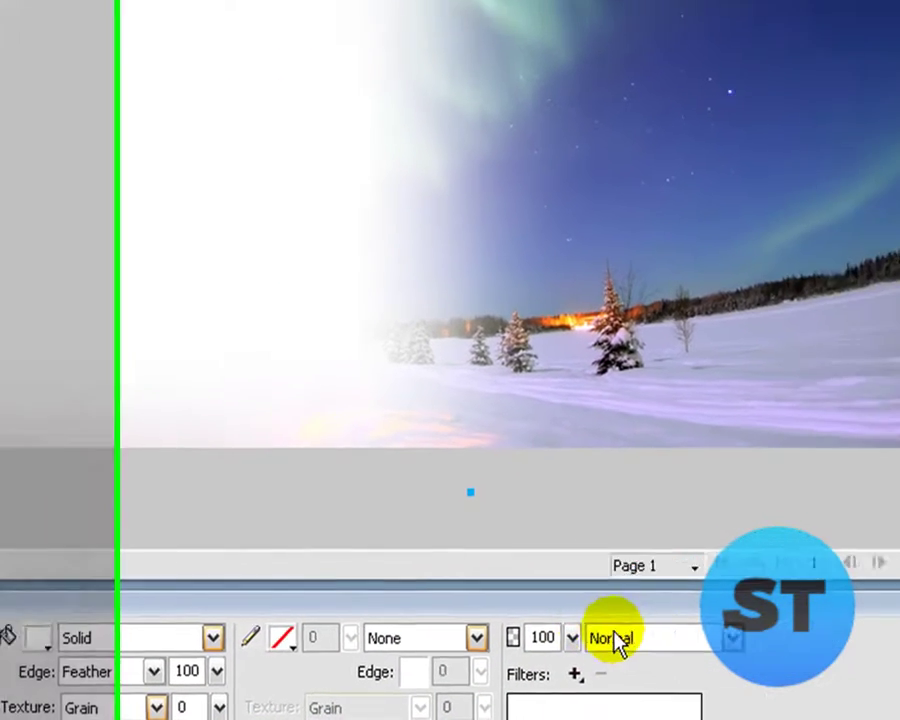
Step: Set the rectangle's blend mode to Color
{"action": "left_click", "coordinate": [758, 636]}
{"action": "left_click_drag", "start_coordinate": [557, 342], "coordinate": [550, 618]}
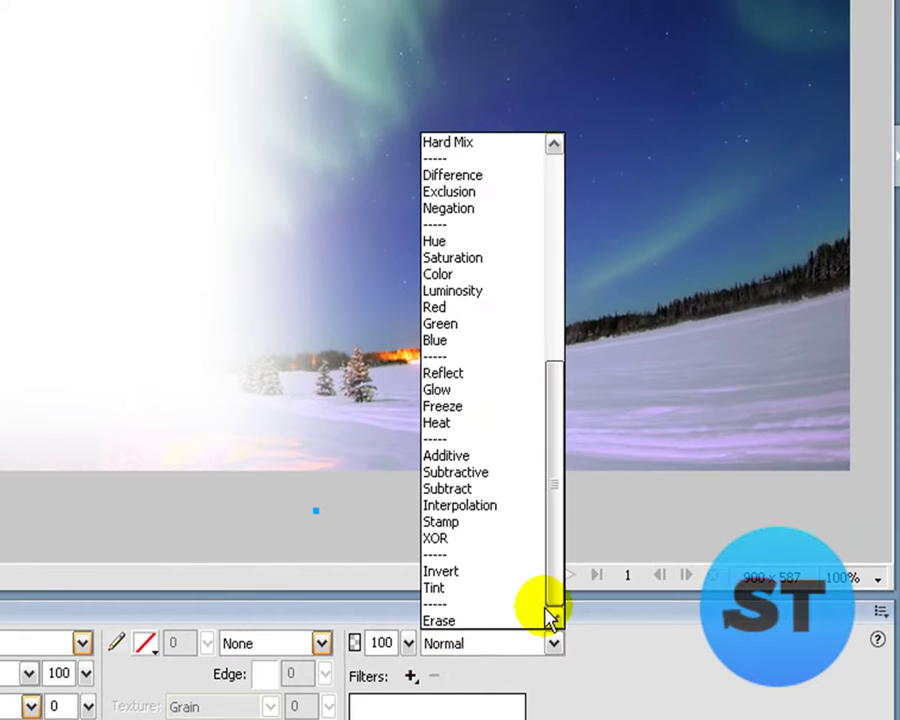
{"action": "left_click", "coordinate": [493, 275]}
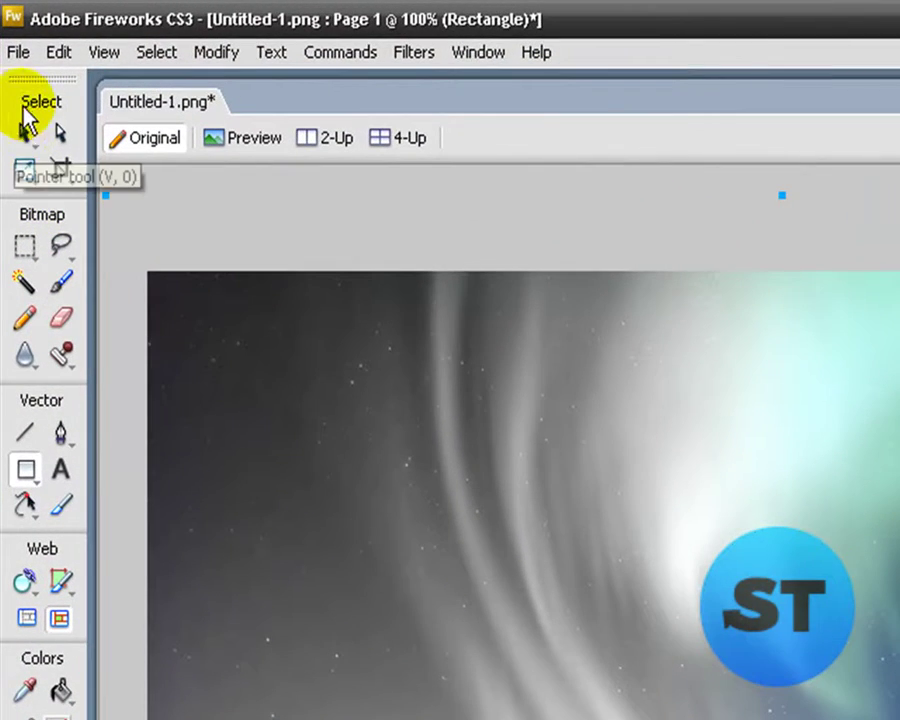
Step: Reposition the feathered rectangle with the Pointer tool to X −90, Y 162
{"action": "left_click", "coordinate": [17, 135]}
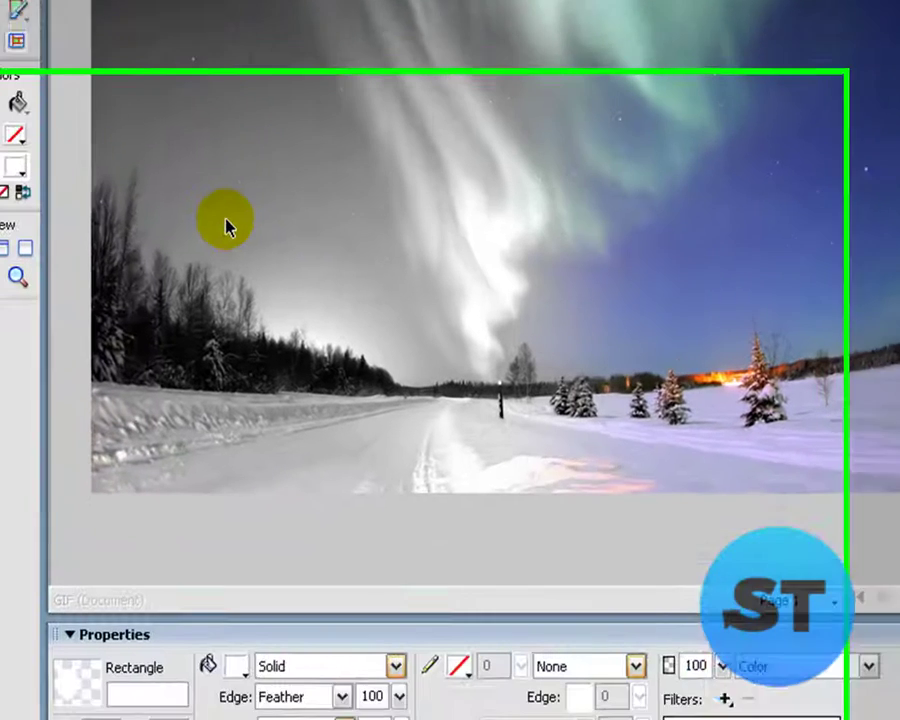
{"action": "left_click_drag", "start_coordinate": [226, 228], "coordinate": [259, 221]}
{"action": "left_click_drag", "start_coordinate": [300, 148], "coordinate": [283, 173]}
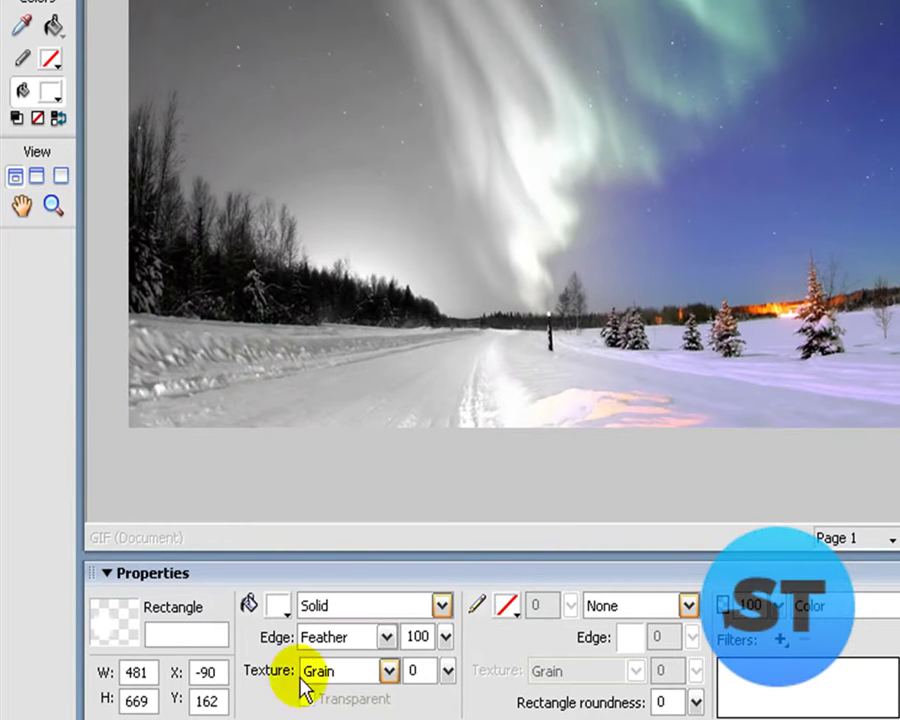
Step: Try a cyan fill on the rectangle, dragging it around the photo to compare
{"action": "left_click", "coordinate": [280, 612]}
{"action": "left_click", "coordinate": [385, 488]}
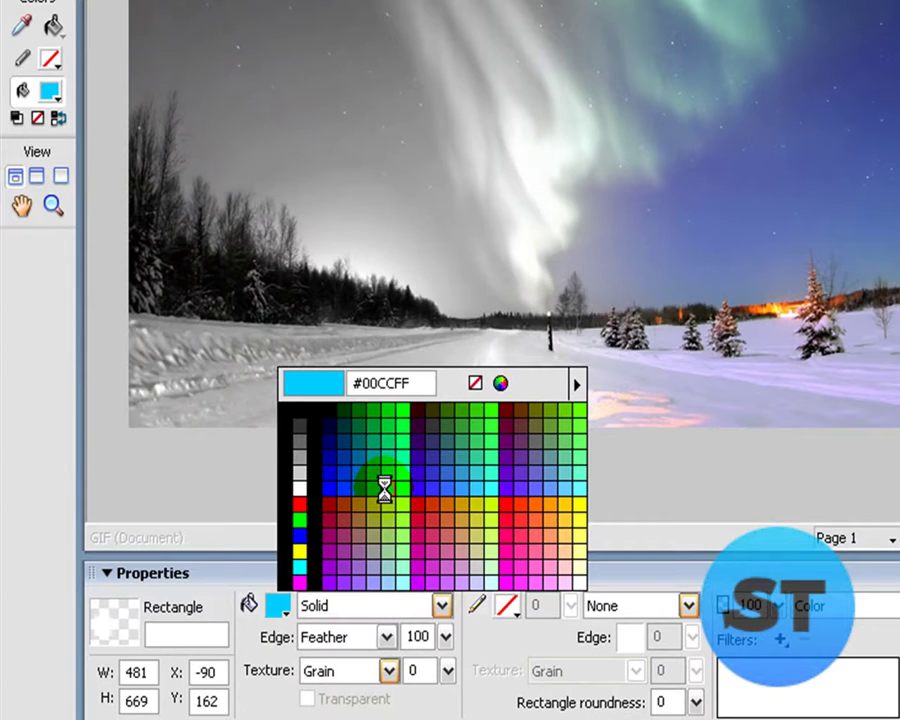
{"action": "left_click_drag", "start_coordinate": [380, 305], "coordinate": [888, 300]}
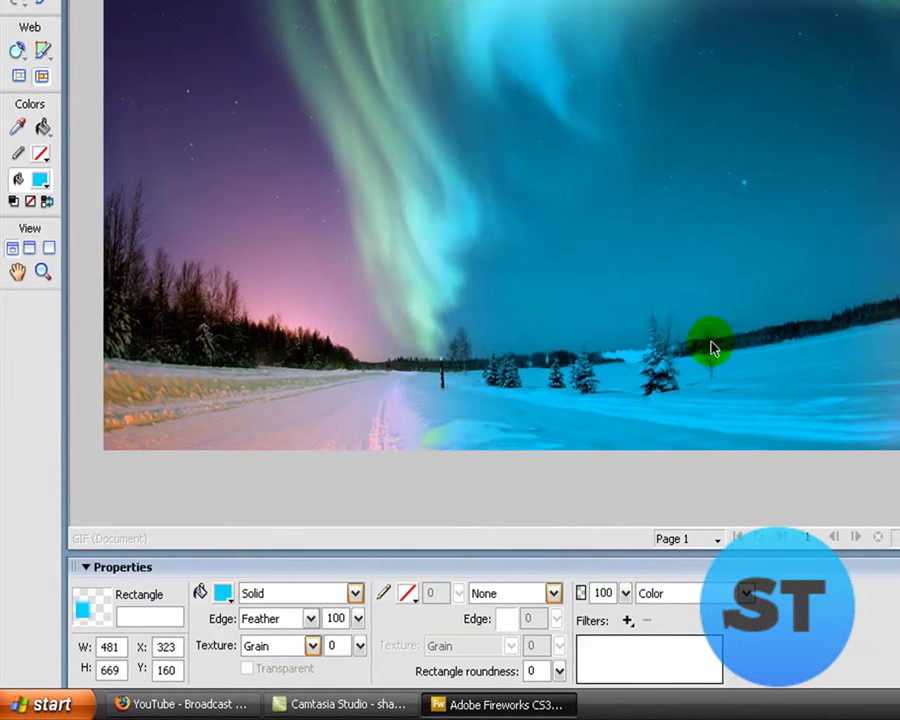
{"action": "left_click_drag", "start_coordinate": [713, 348], "coordinate": [751, 364]}
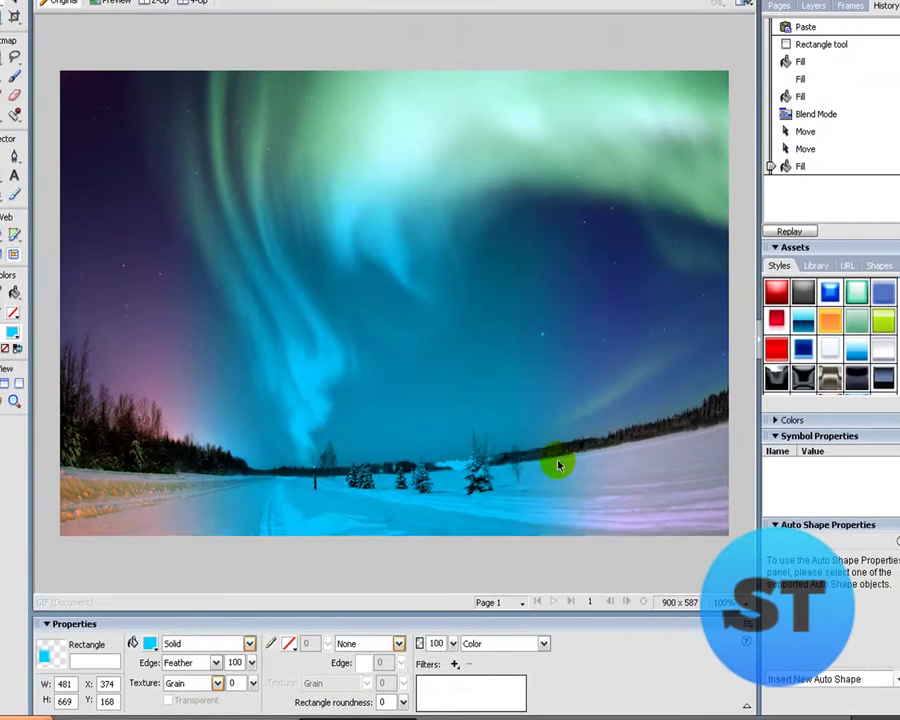
{"action": "left_click_drag", "start_coordinate": [558, 465], "coordinate": [402, 507]}
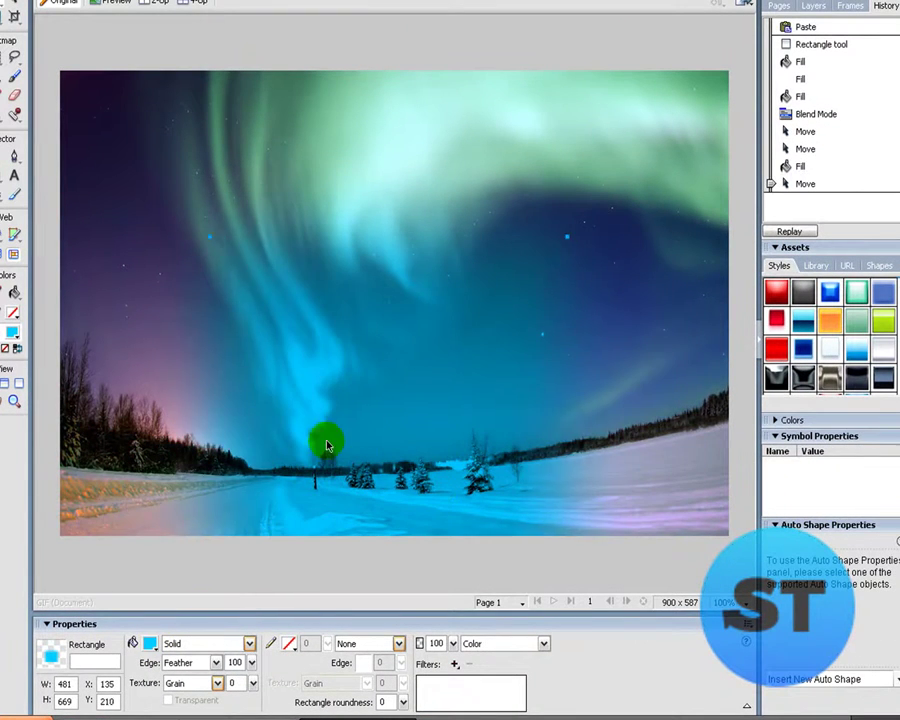
{"action": "left_click_drag", "start_coordinate": [325, 442], "coordinate": [167, 446]}
Step: Try a red fill and move it, then set the fill back to white at X −47
{"action": "left_click", "coordinate": [150, 643]}
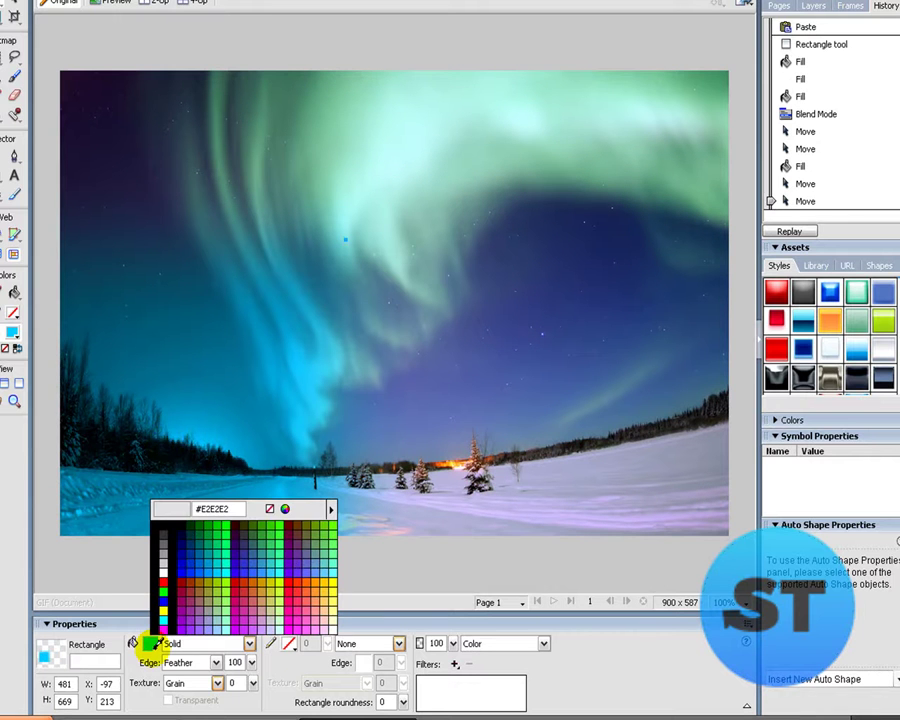
{"action": "left_click", "coordinate": [296, 593]}
{"action": "left_click_drag", "start_coordinate": [230, 443], "coordinate": [333, 371]}
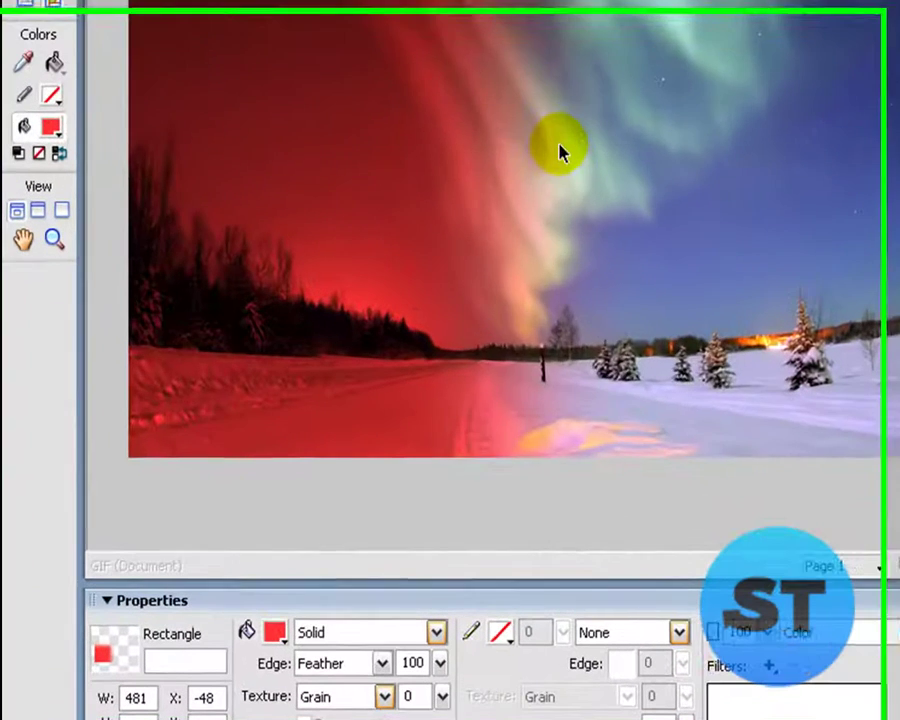
{"action": "left_click_drag", "start_coordinate": [560, 150], "coordinate": [496, 65]}
{"action": "left_click", "coordinate": [288, 636]}
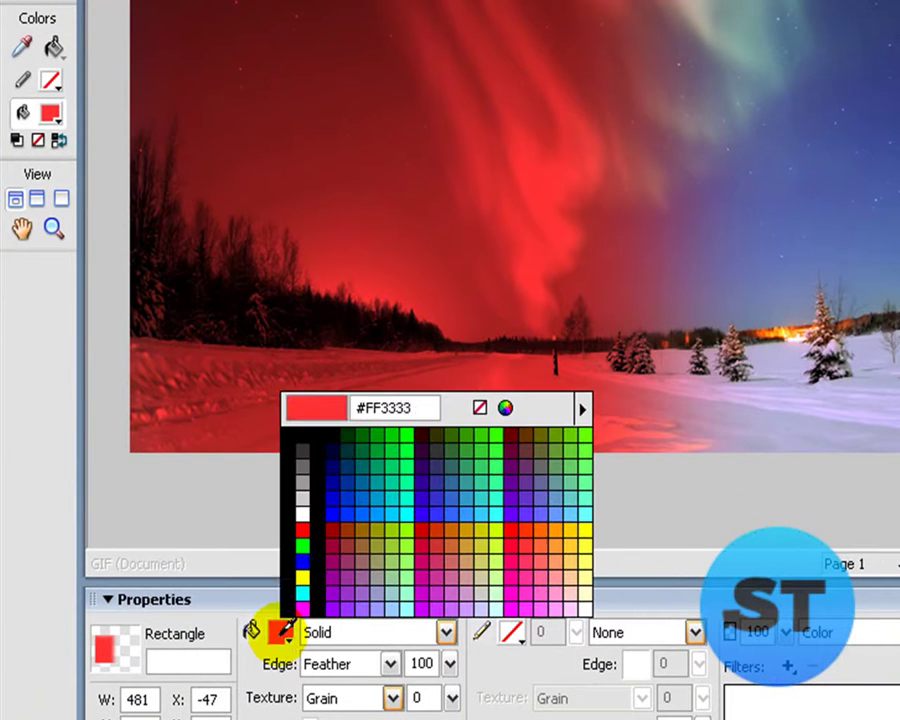
{"action": "left_click", "coordinate": [303, 517]}
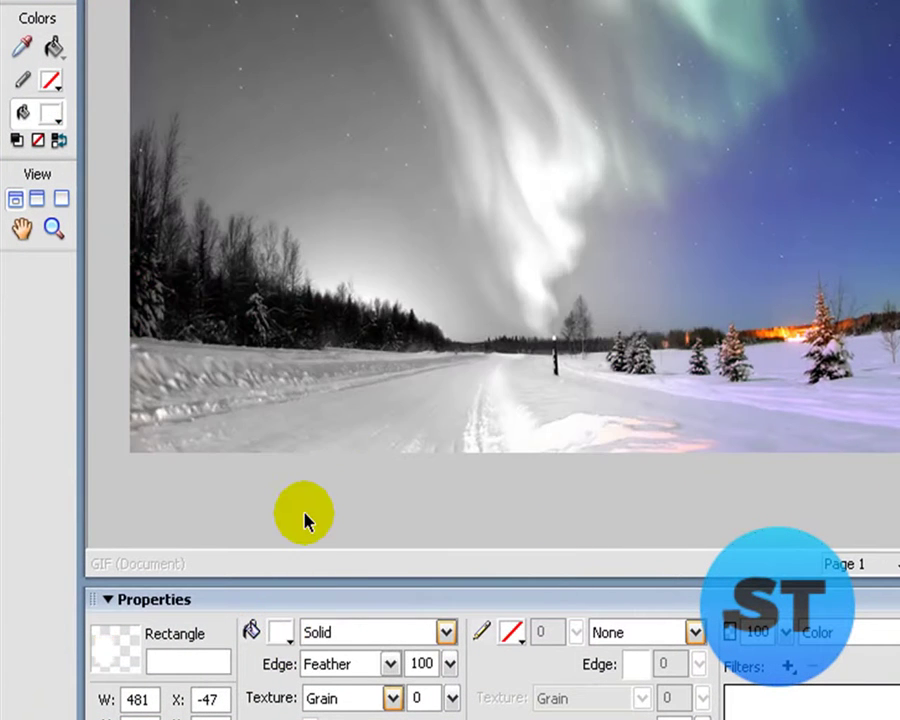
Step: Nudge the white rectangle right to X −28, Y −12 to finalise the greyscale fade
{"action": "left_click_drag", "start_coordinate": [350, 388], "coordinate": [378, 385]}
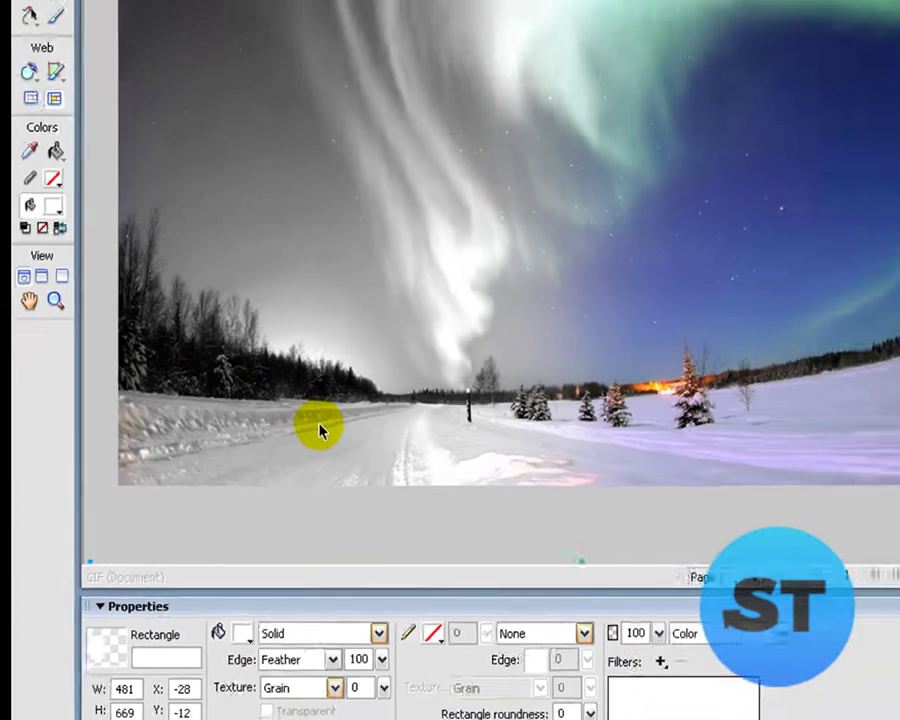